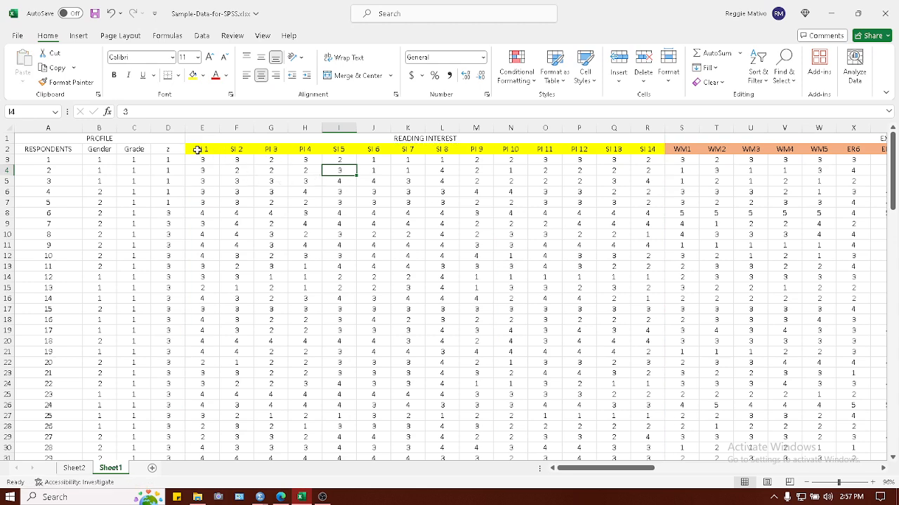
Copy the Reading Interest item columns PI 1 through SI 14, headers included, for all 120 respondents, and review the coding legend.
drag(203, 148, 656, 438)
key(ctrl+c)
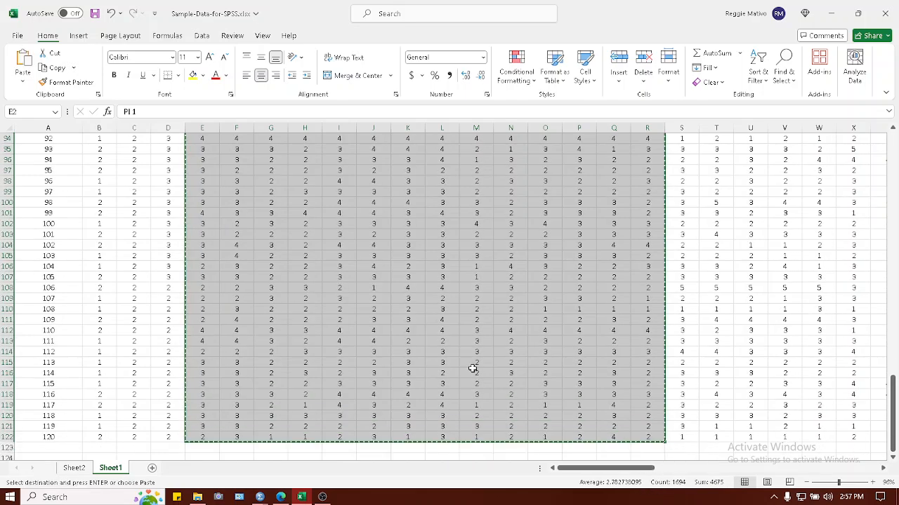
scroll(474, 363, up, 20)
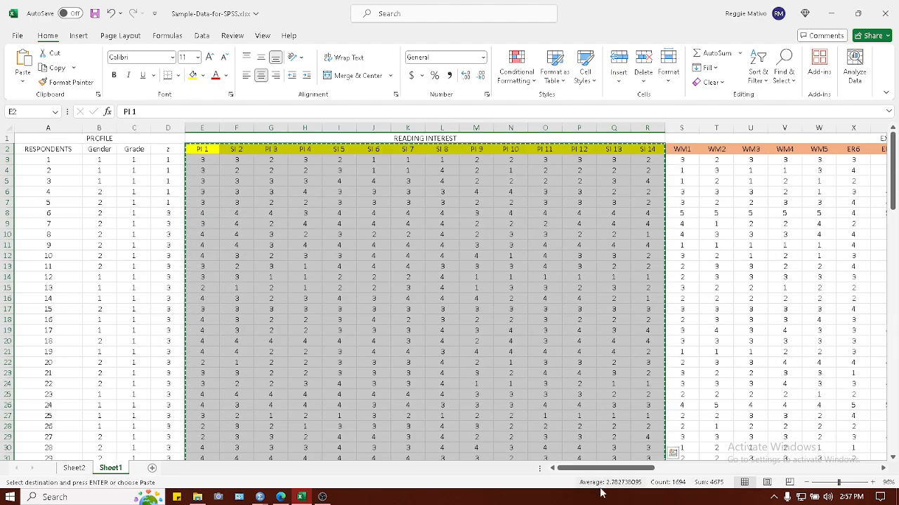
drag(605, 473, 590, 492)
drag(570, 472, 758, 482)
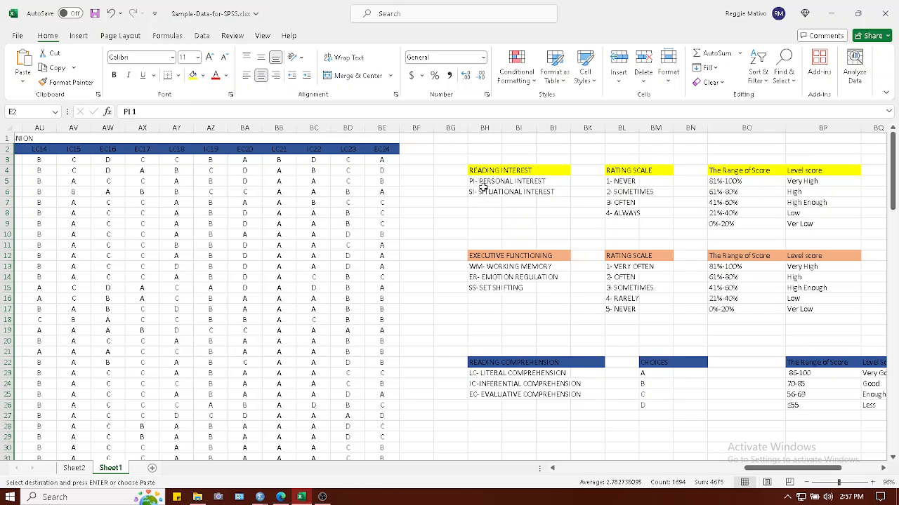
click(322, 497)
click(322, 497)
drag(758, 472, 570, 469)
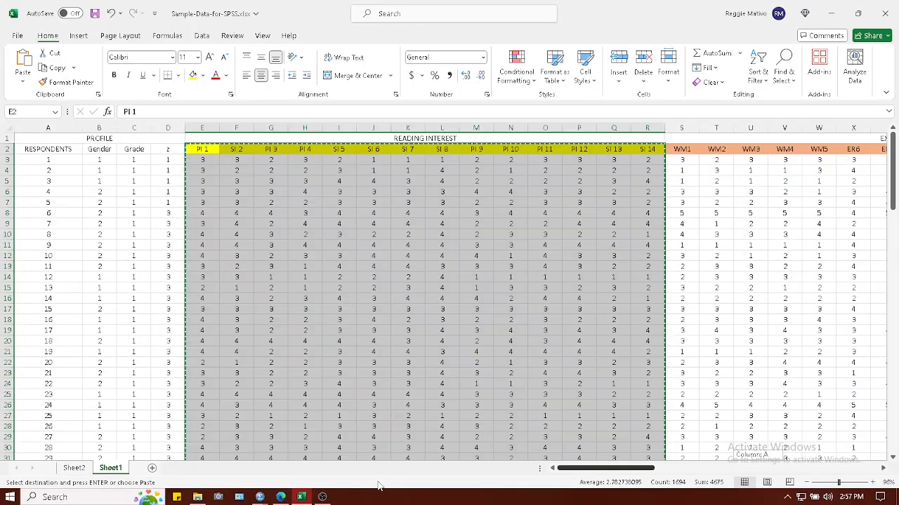
Switch to the SPSS Data Editor, paste the copied columns with variable names into the first empty column, and review the variable definitions.
mouse_move(265, 500)
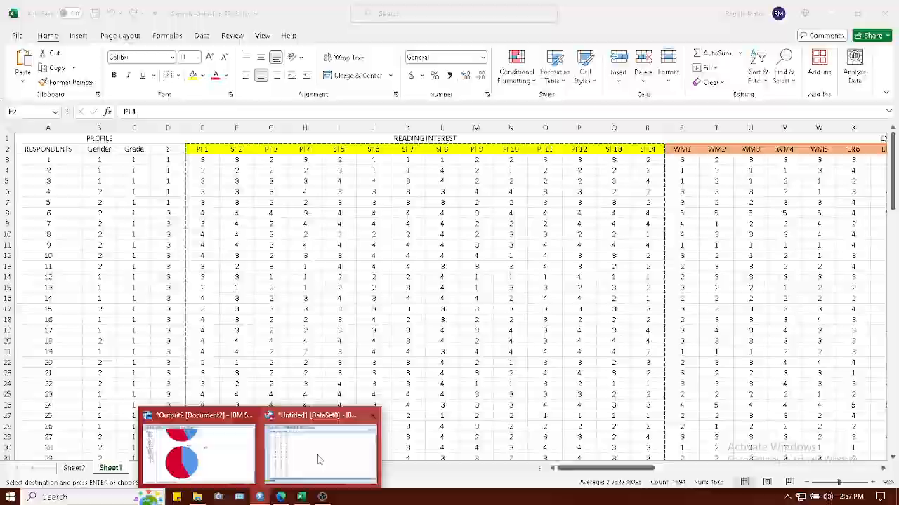
click(320, 453)
click(224, 99)
right_click(225, 99)
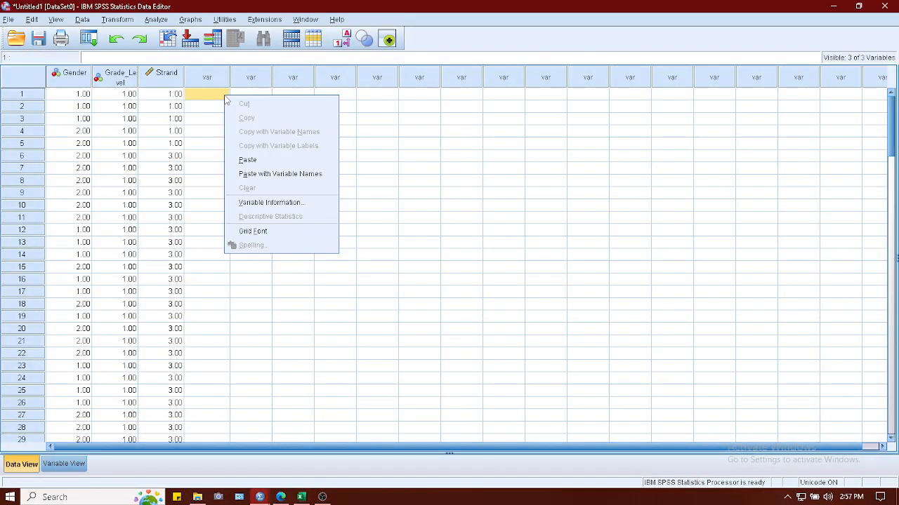
click(268, 180)
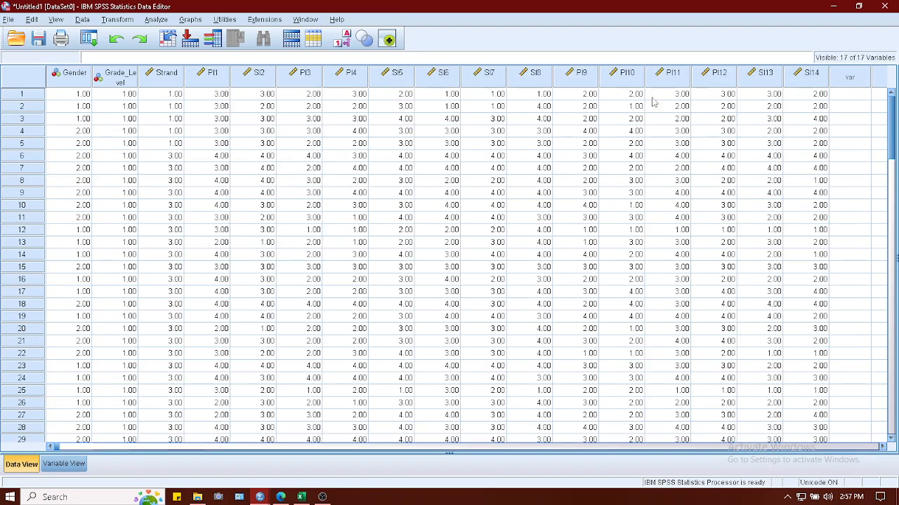
drag(892, 142, 892, 98)
click(64, 465)
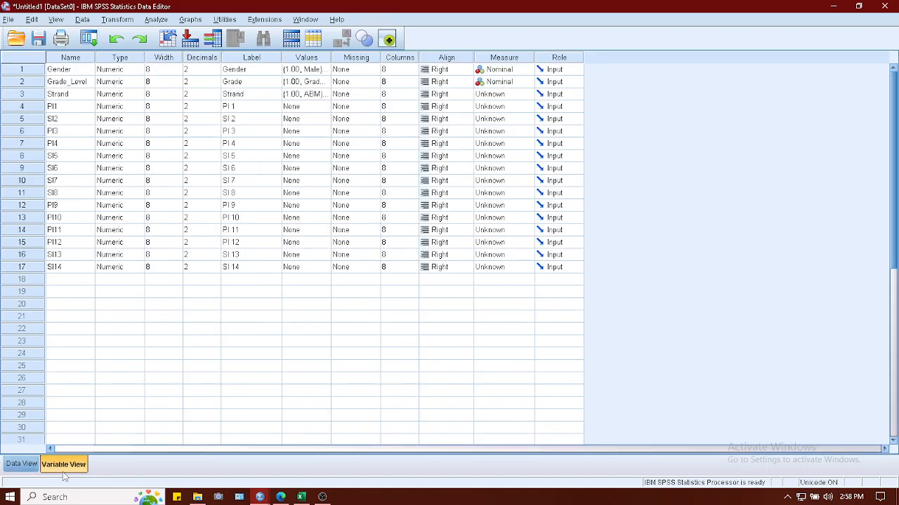
click(21, 464)
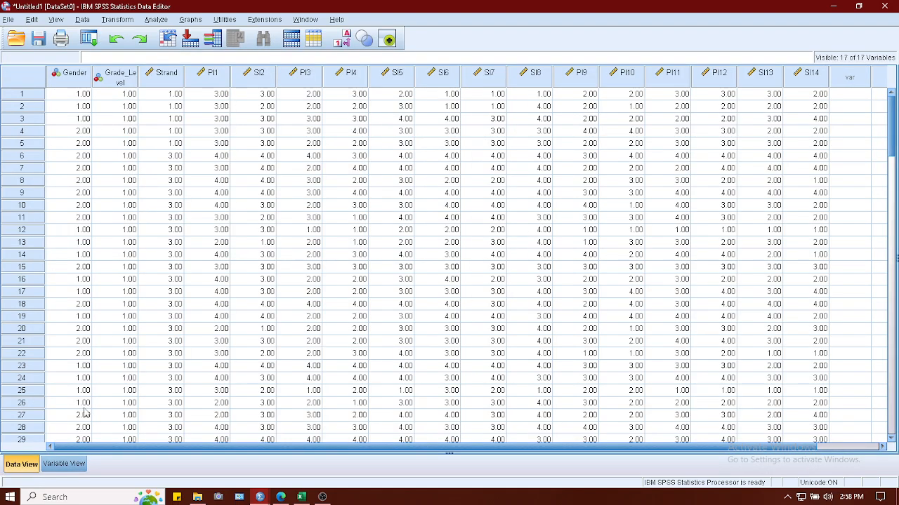
Set up a Compute Variable transformation with Personal_Interest as the target and begin its numeric expression with the mean function.
click(163, 21)
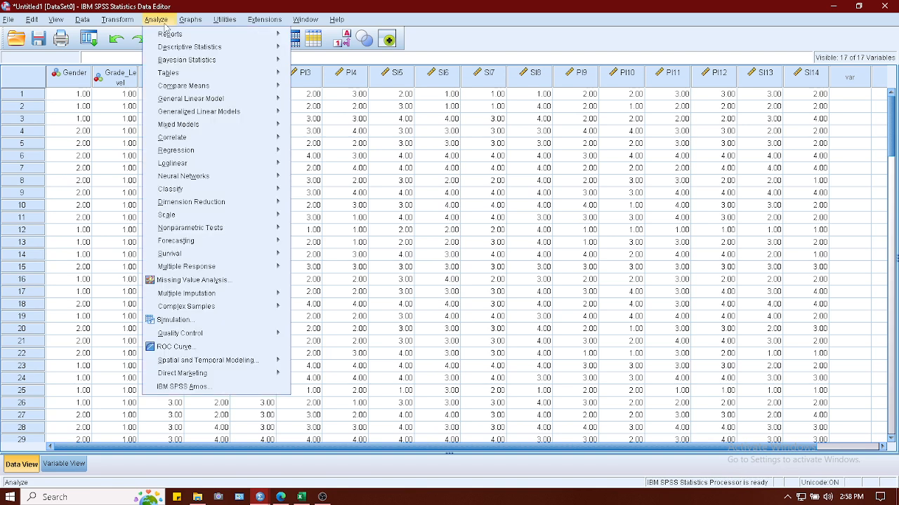
click(118, 20)
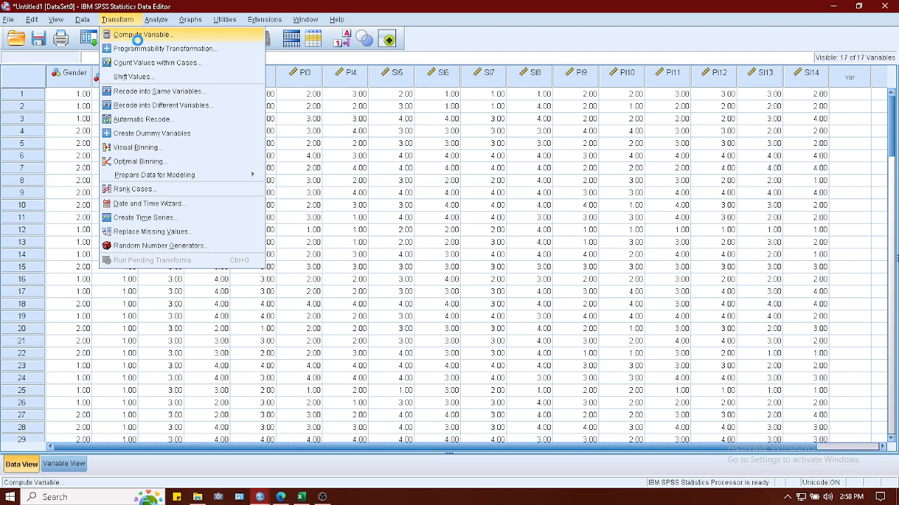
click(137, 35)
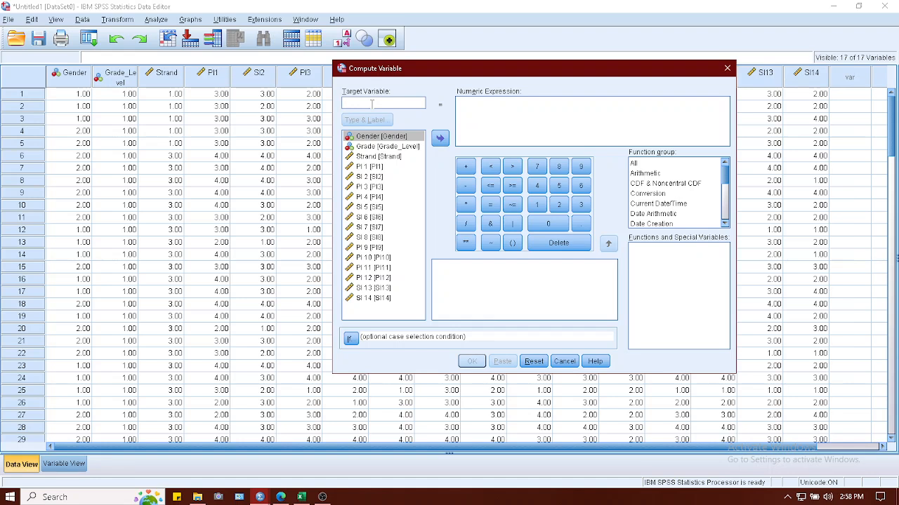
text(Personal_Interest)
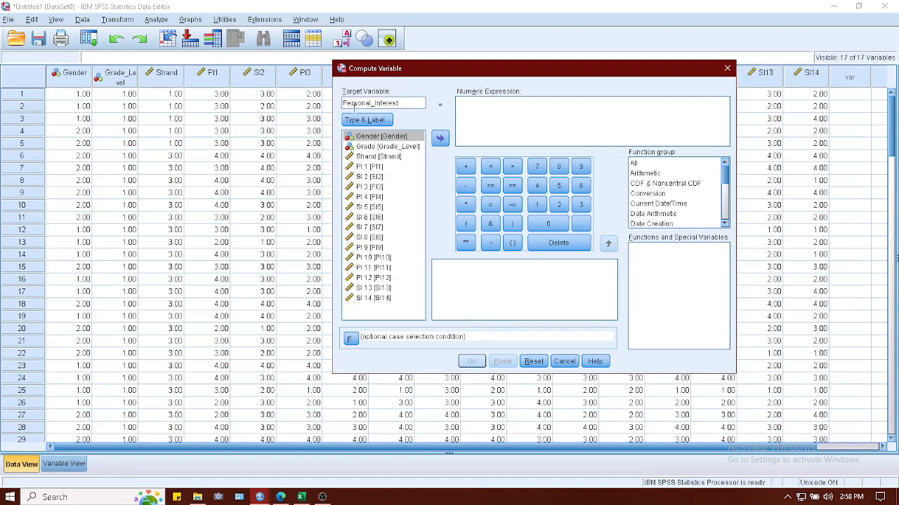
click(459, 103)
text(mean()
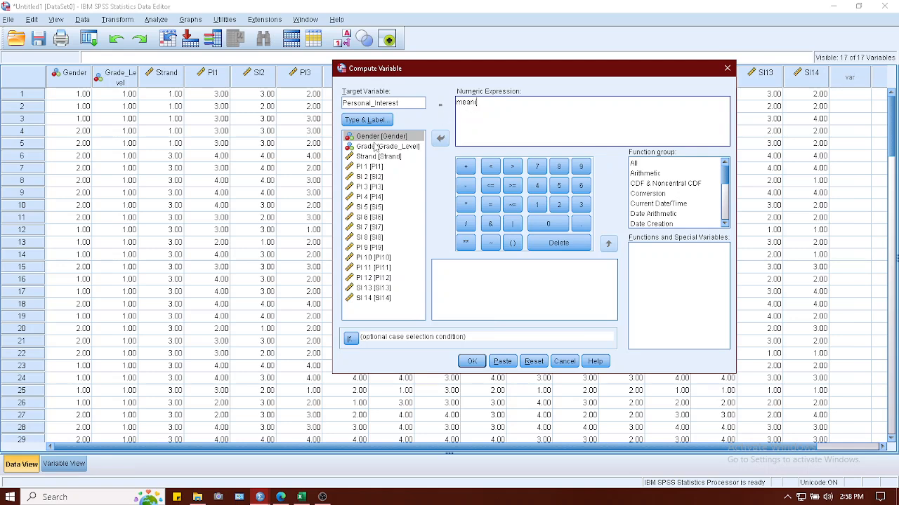
Add PI1, PI3, PI4 and PI9, separated by commas, as the first arguments of the mean expression.
double_click(367, 167)
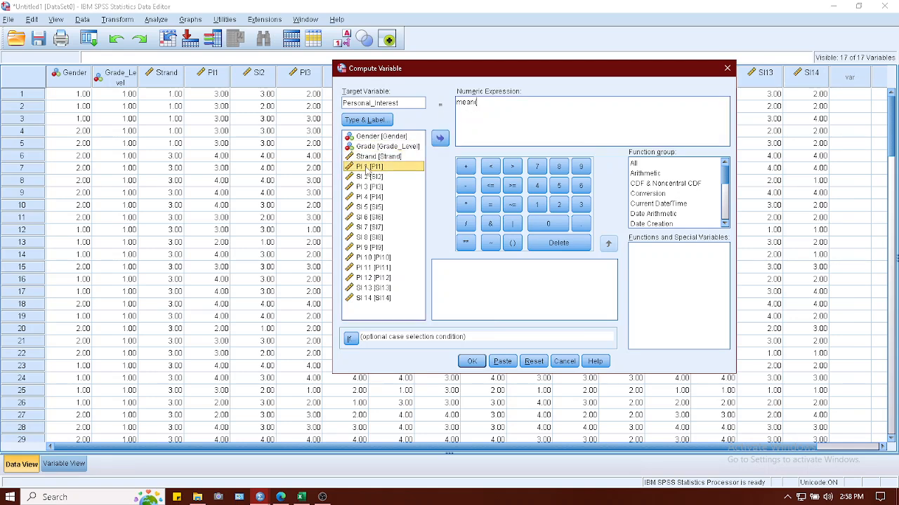
text(,)
double_click(368, 187)
text(,)
double_click(368, 197)
text(,)
double_click(366, 249)
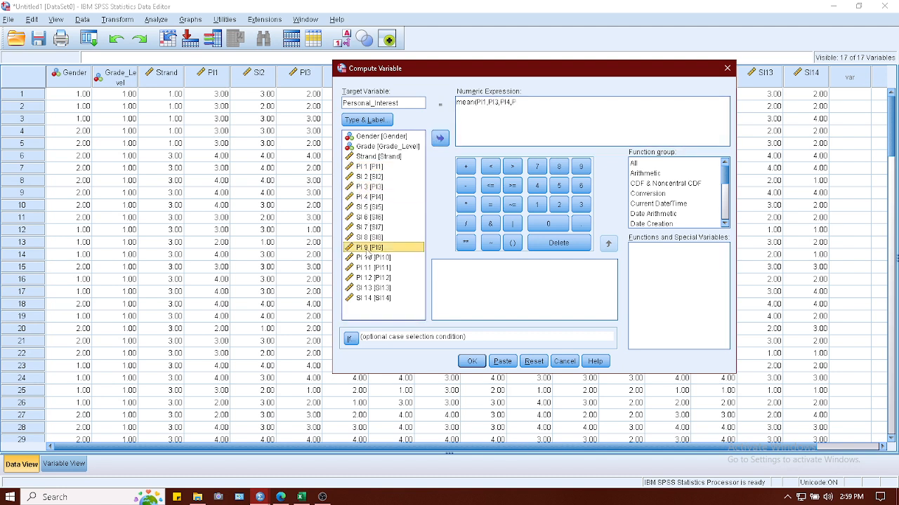
text(,)
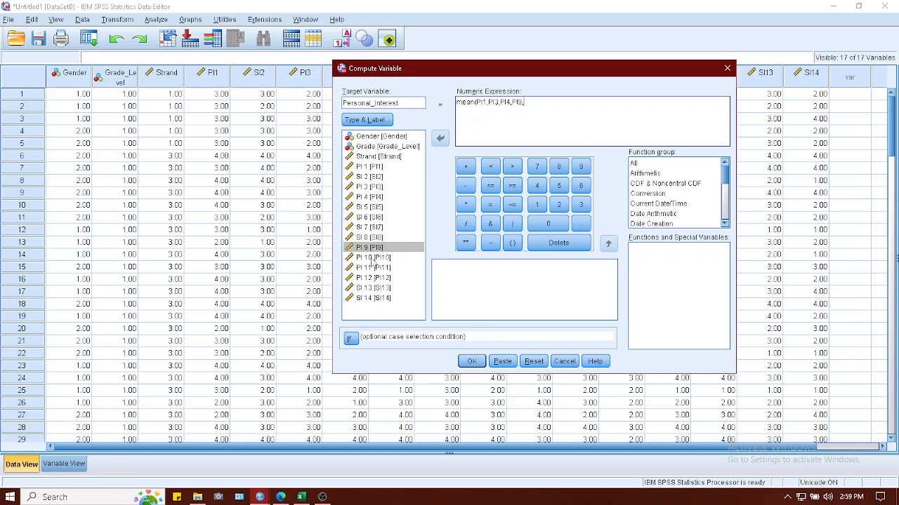
Complete the mean expression with PI10, PI11 and PI12, run the computation, and return to the data.
double_click(374, 260)
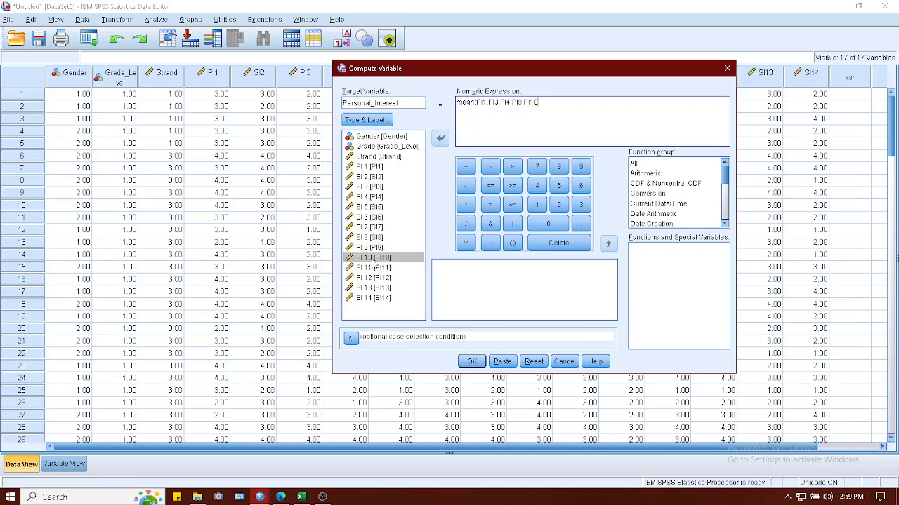
text(,)
double_click(372, 268)
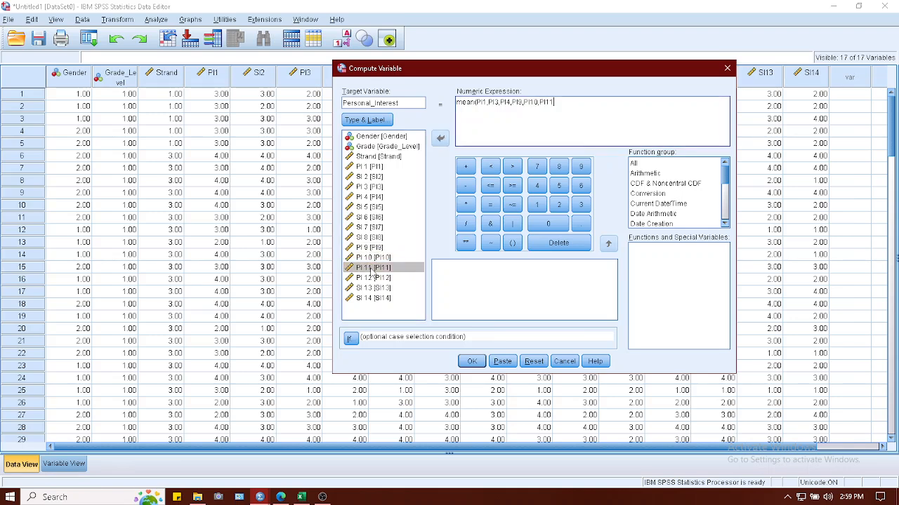
text(,)
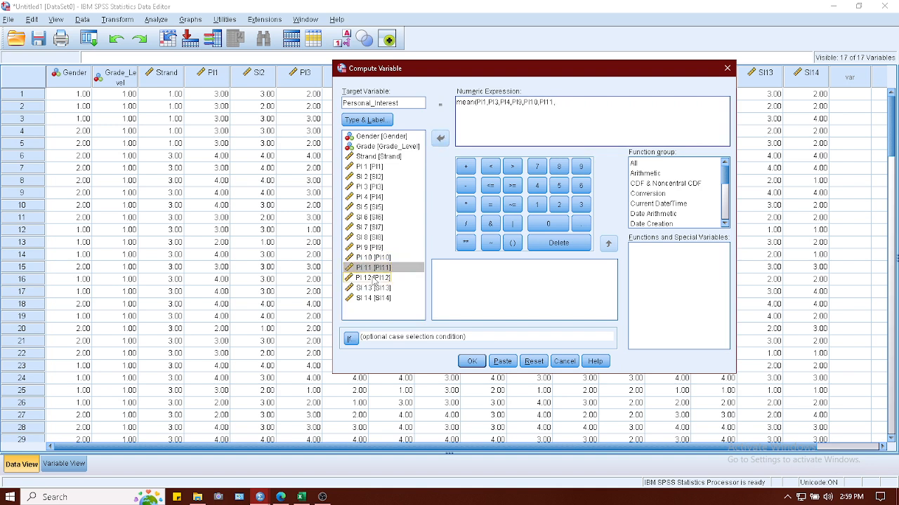
click(375, 280)
double_click(375, 279)
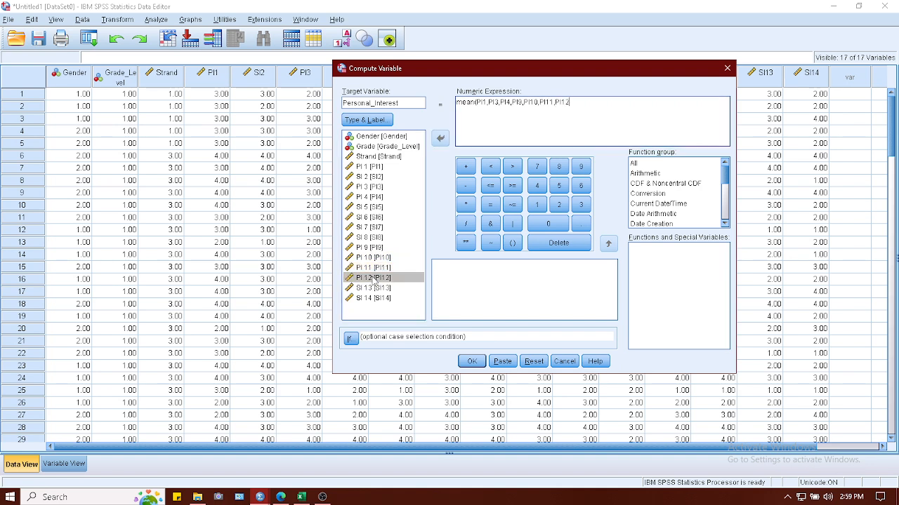
text())
click(472, 361)
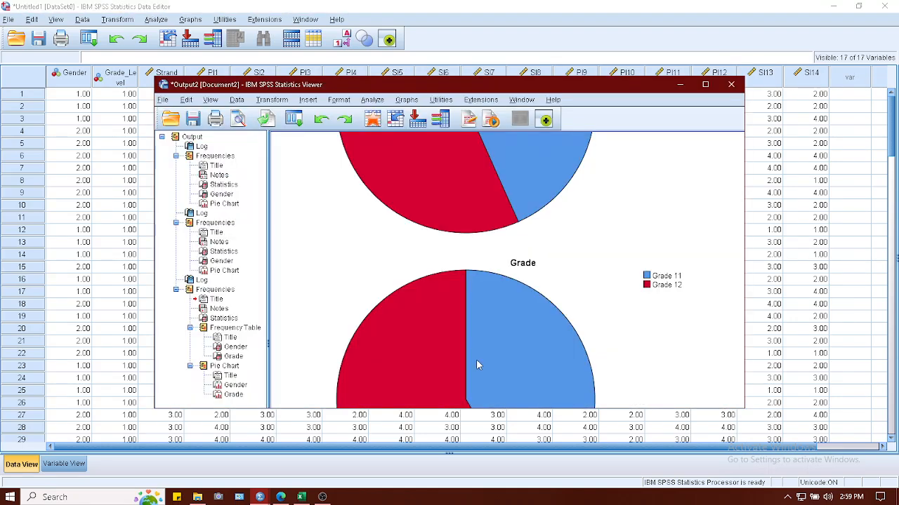
click(678, 85)
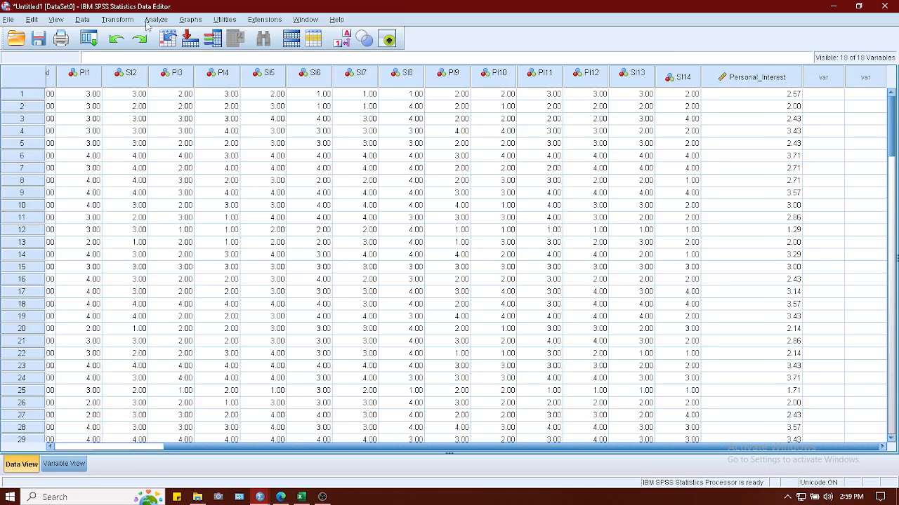
Reopen the Compute Variable transformation and change its target variable to Situational_Interest.
click(117, 19)
click(127, 36)
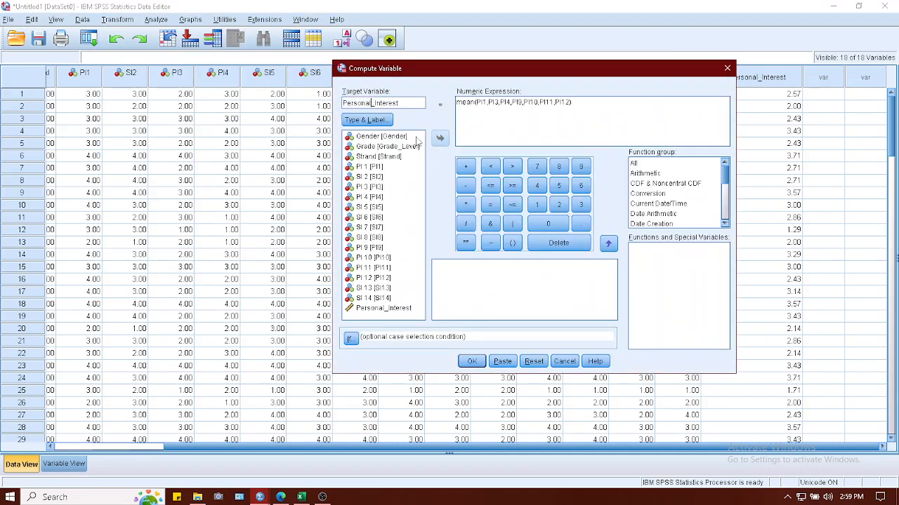
key(BackSpace)
key(BackSpace)
key(BackSpace)
key(BackSpace)
key(BackSpace)
key(BackSpace)
key(BackSpace)
key(BackSpace)
key(BackSpace)
text(Situational)
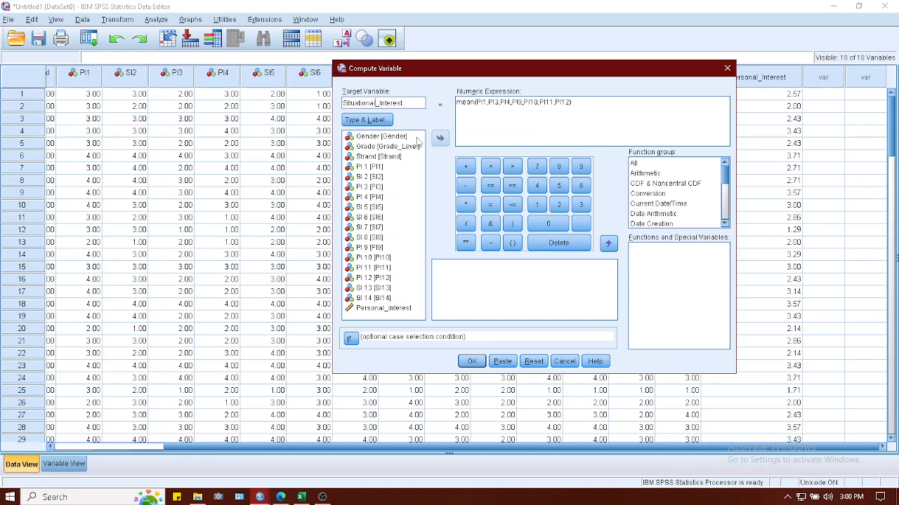
Replace the PI items inside the mean expression with SI2, SI5, SI6, SI7 and SI8, separated by commas.
drag(477, 102, 572, 103)
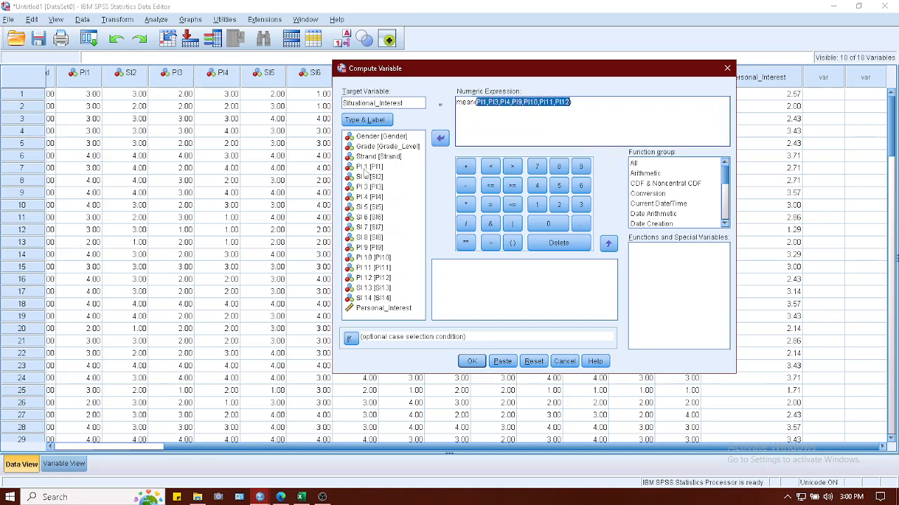
click(366, 178)
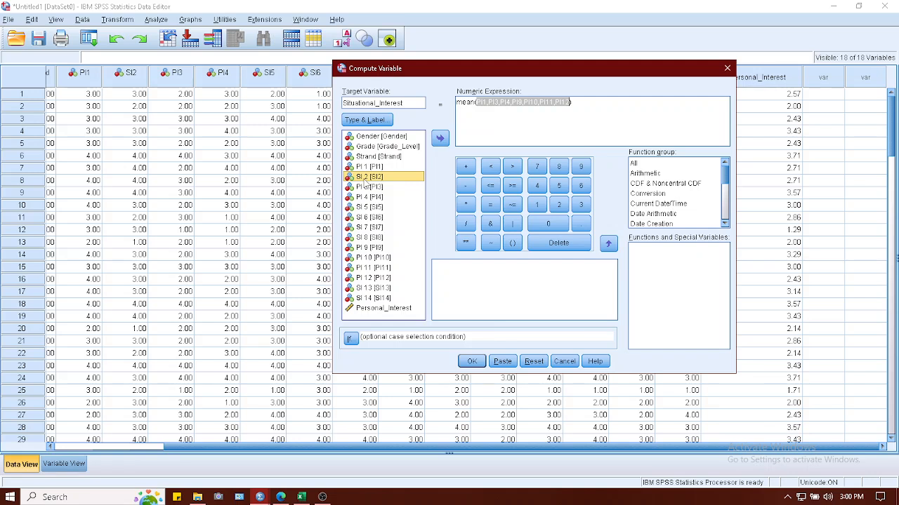
double_click(365, 179)
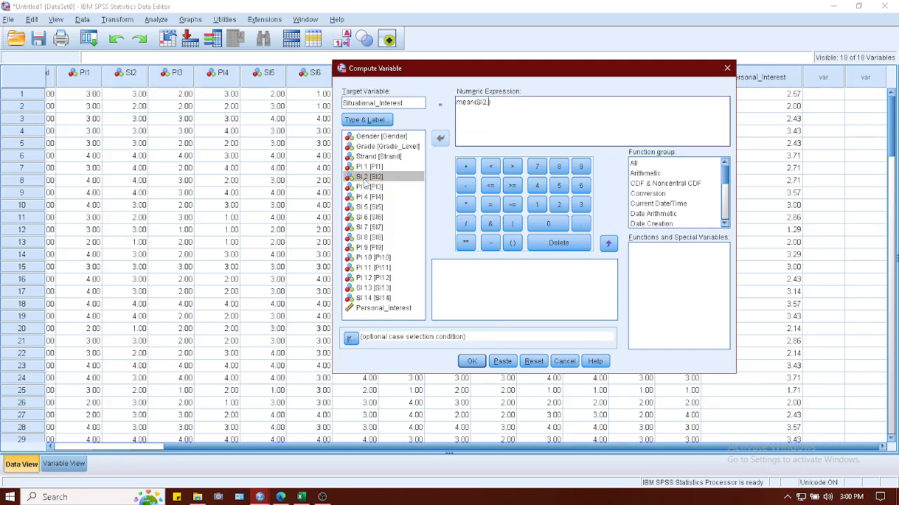
text(,S)
double_click(367, 207)
text(,)
double_click(369, 217)
text(,)
double_click(369, 228)
text(,)
click(368, 239)
double_click(366, 240)
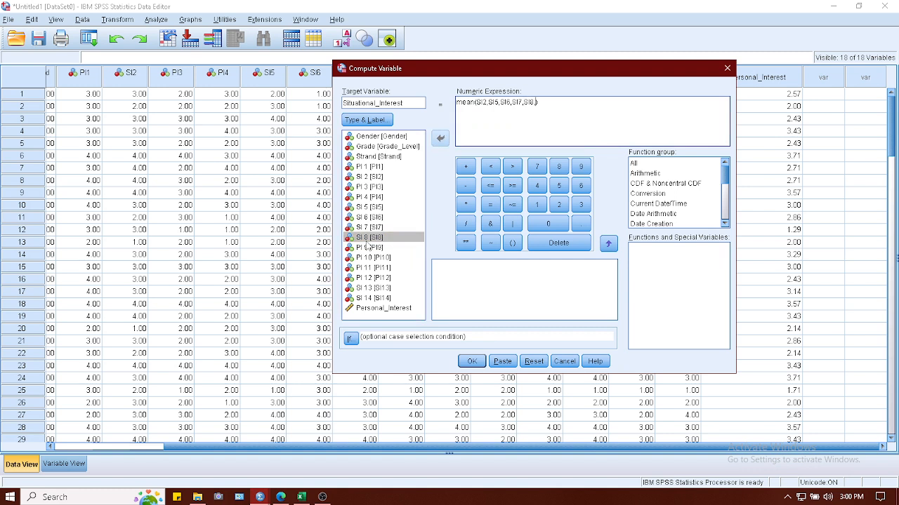
Complete the mean expression with SI13 and SI14, run the computation, and check the new column in the data.
text(,)
double_click(365, 288)
text(,SI13,)
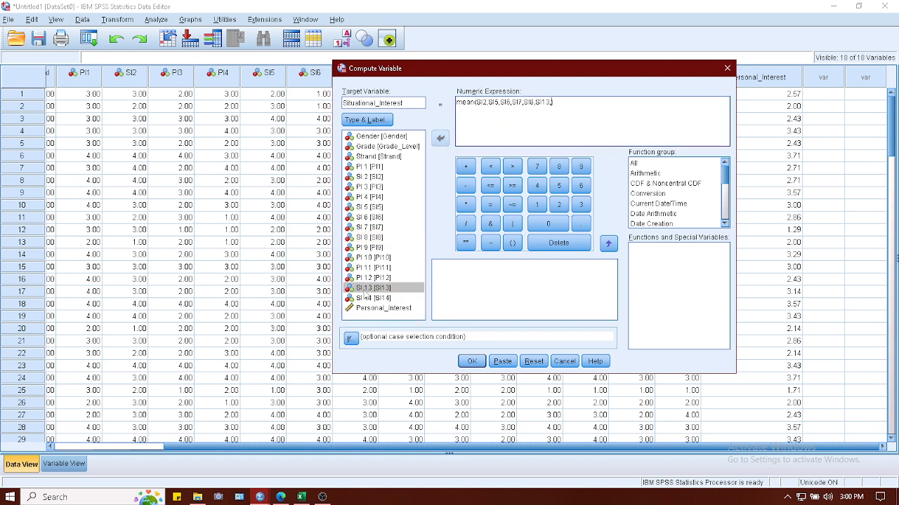
double_click(368, 300)
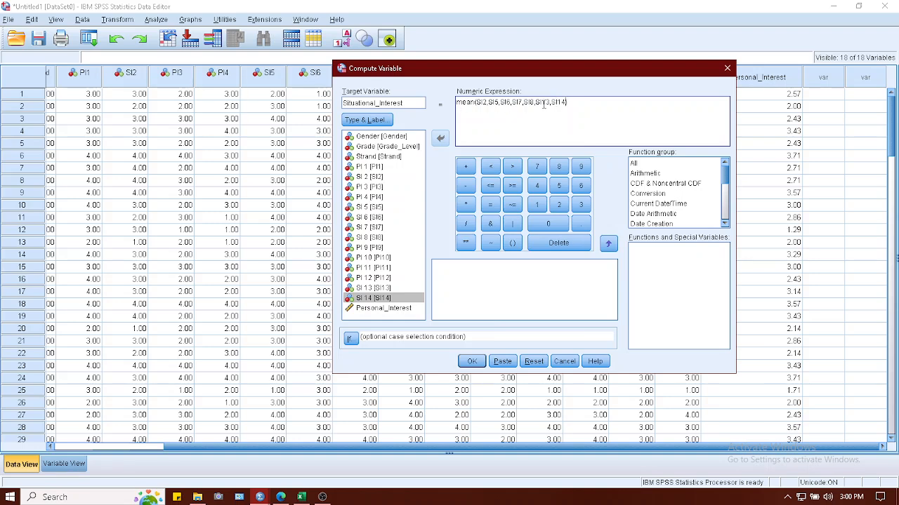
click(472, 361)
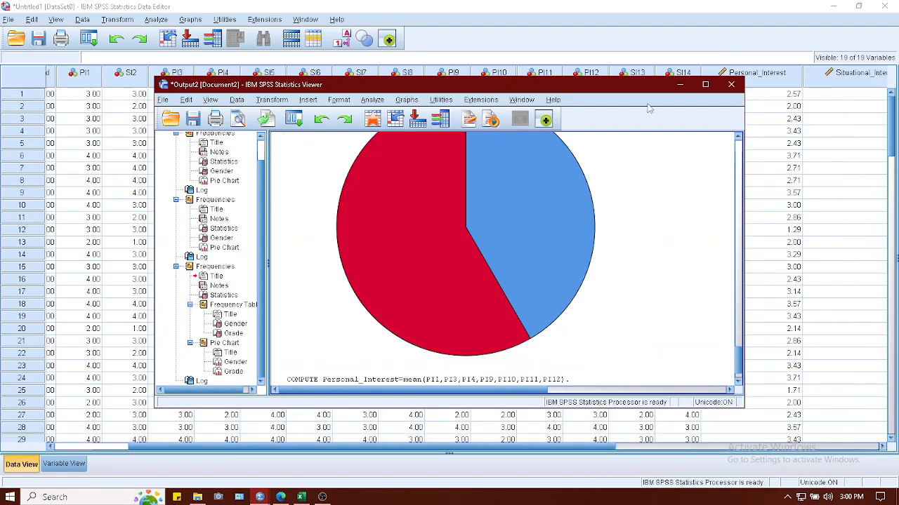
click(705, 84)
click(835, 6)
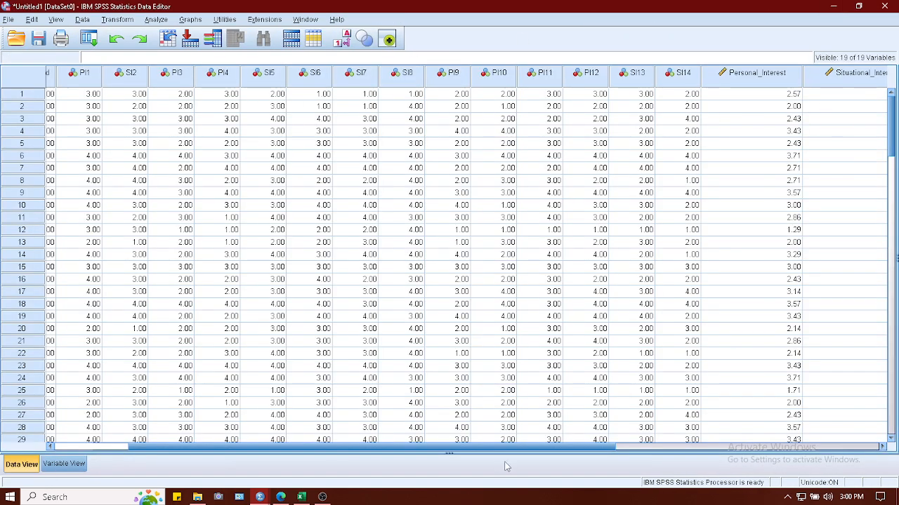
scroll(501, 453, right, 5)
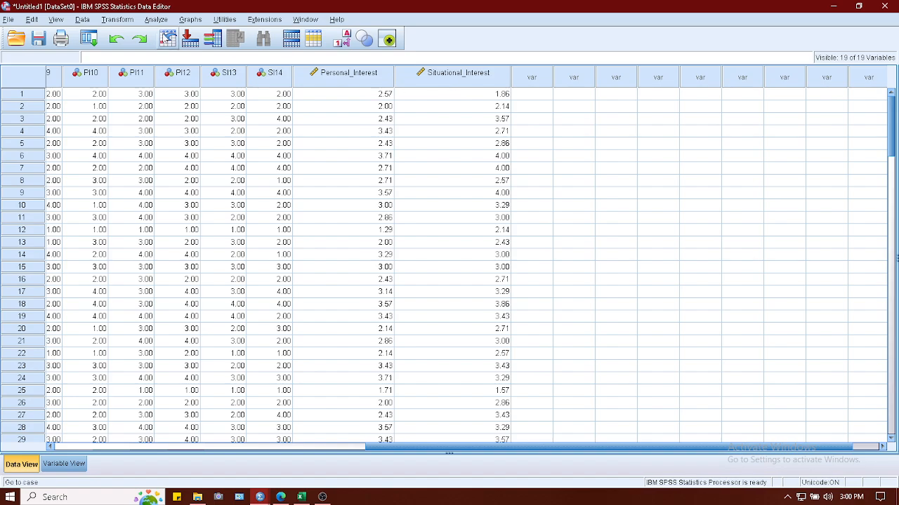
Reopen the Compute Variable transformation and change its target variable to Reading_Interest.
drag(463, 451, 173, 479)
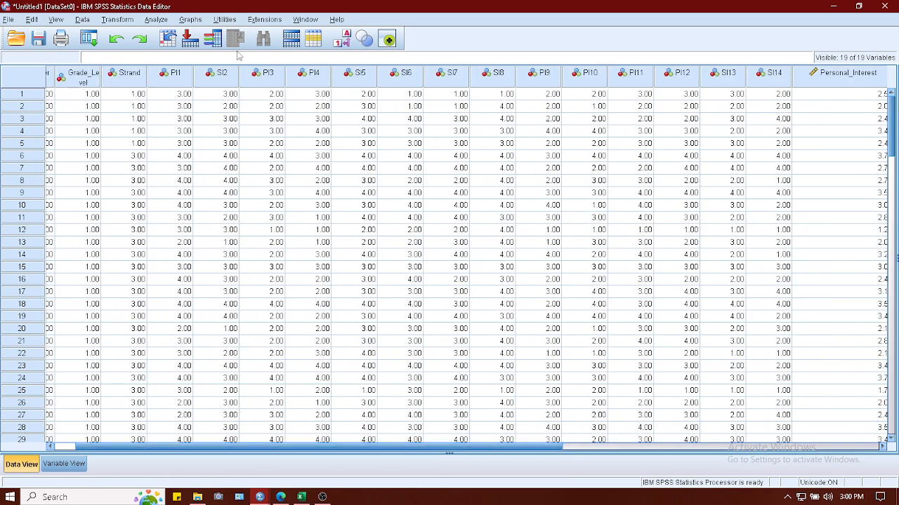
click(124, 22)
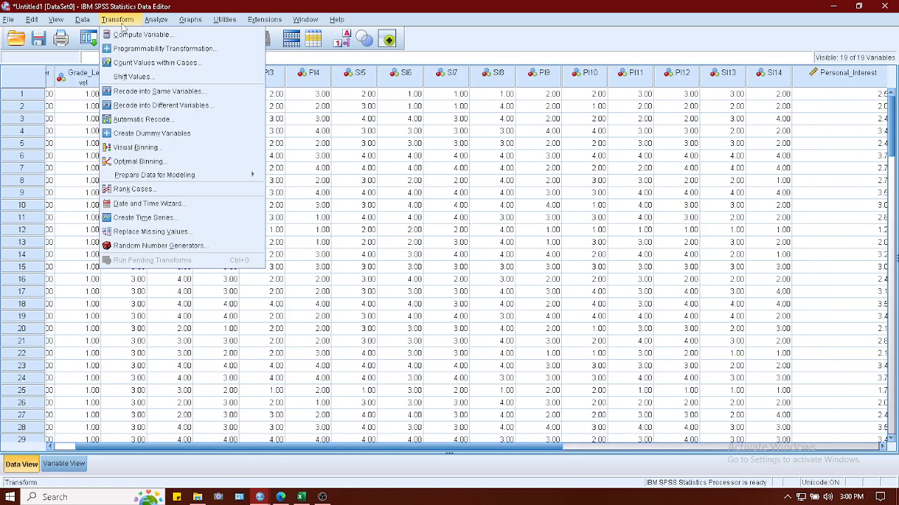
click(129, 39)
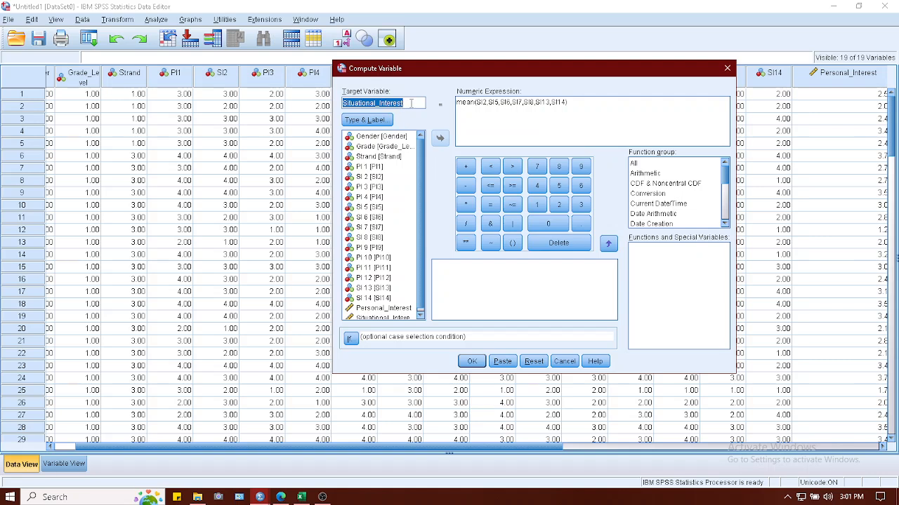
text(Reading)
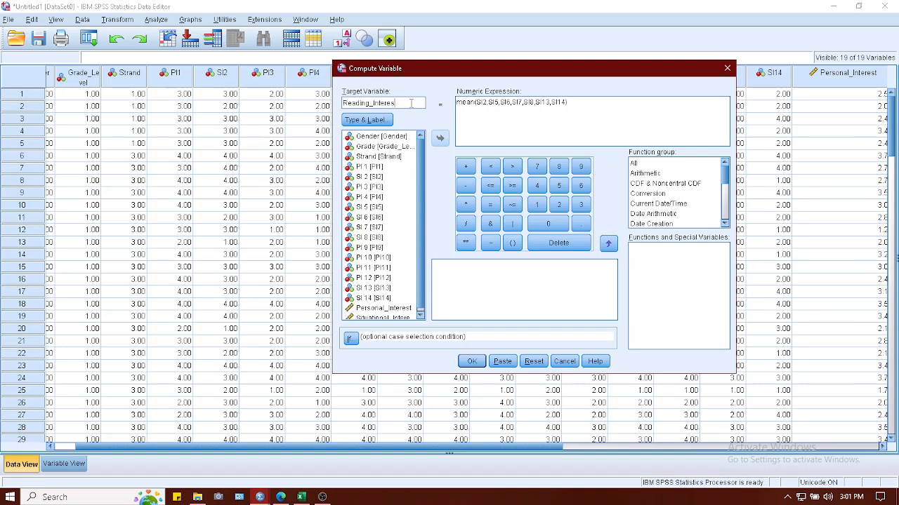
Replace the SI items inside the mean expression with Personal_Interest and Situational_Interest, separated by a comma.
drag(480, 102, 564, 103)
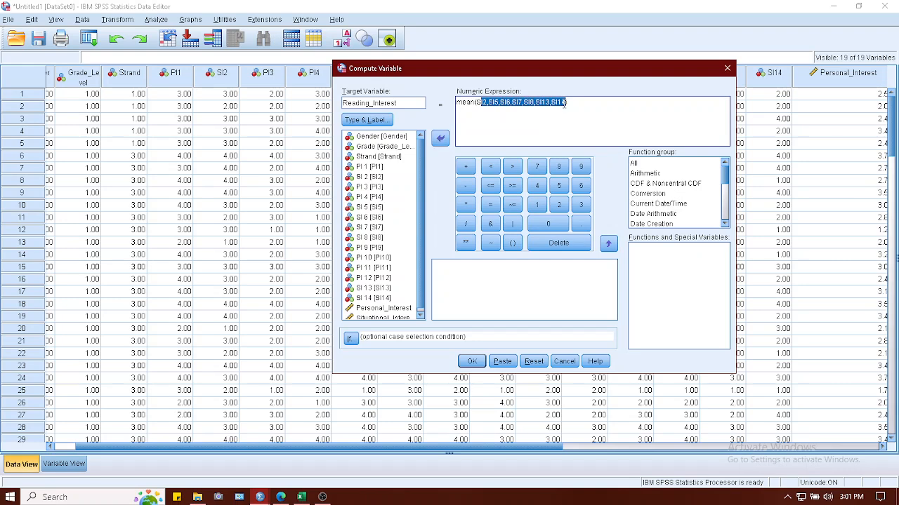
key(BackSpace)
key(BackSpace)
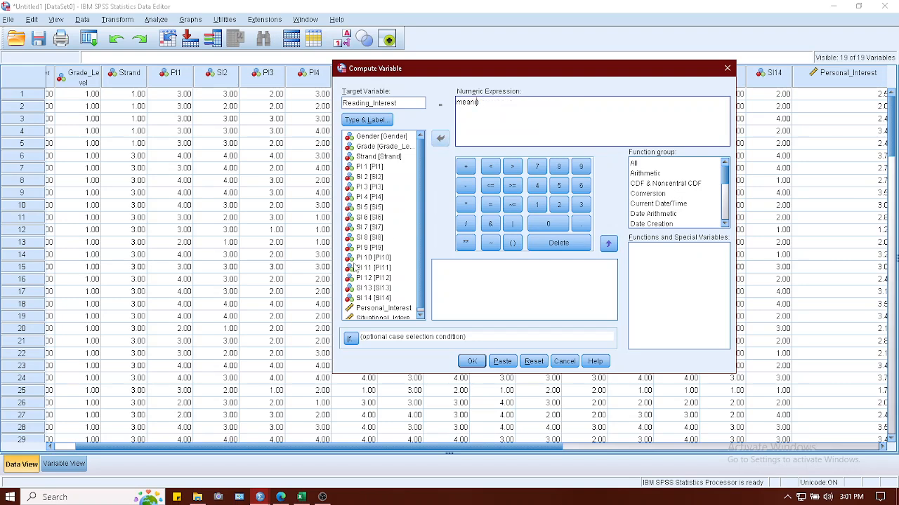
double_click(368, 309)
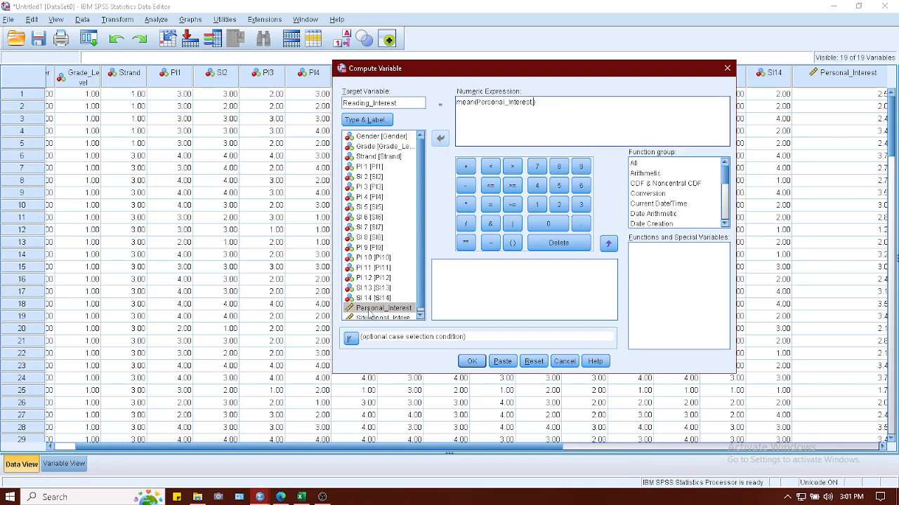
text(,)
double_click(368, 317)
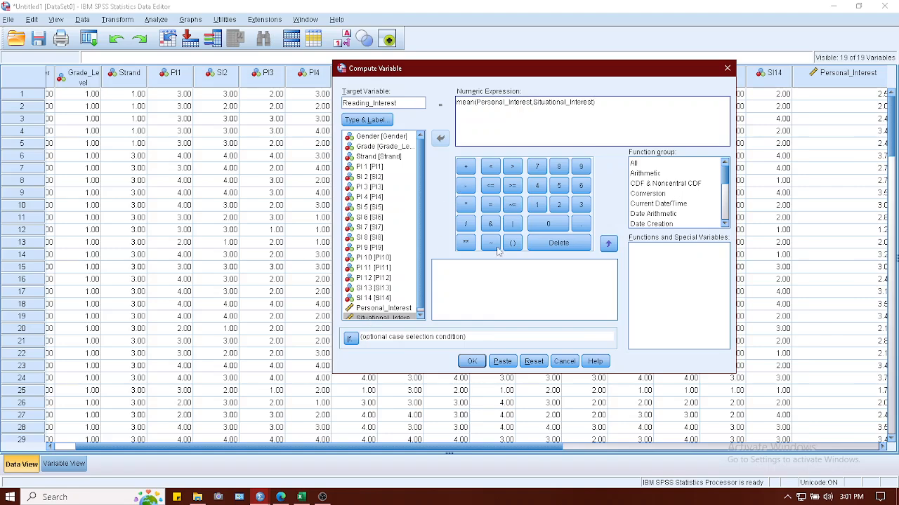
Run the Reading_Interest computation, minimize the output window, and check the new column in the data.
click(483, 362)
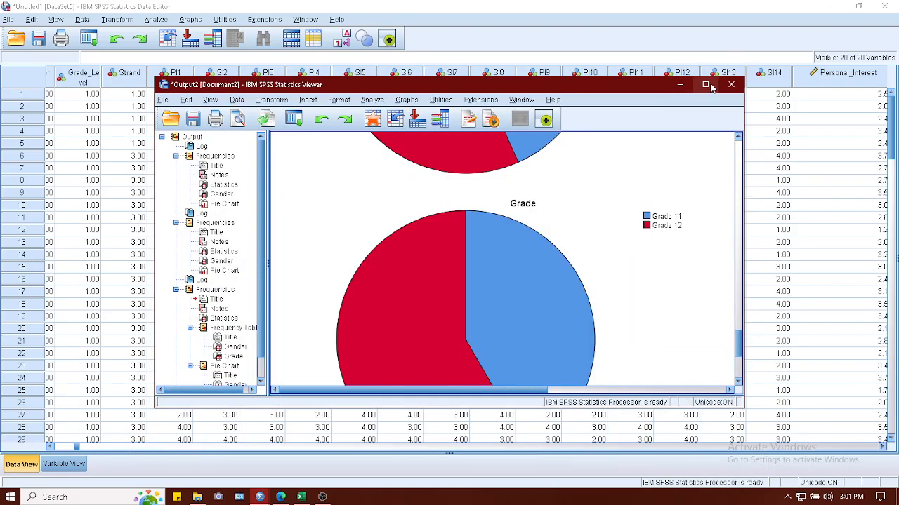
double_click(713, 89)
click(834, 6)
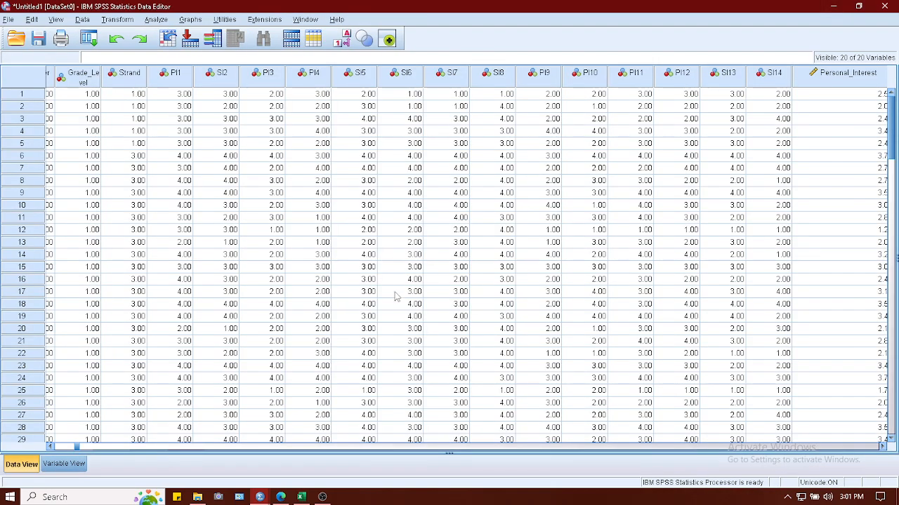
drag(77, 448, 497, 448)
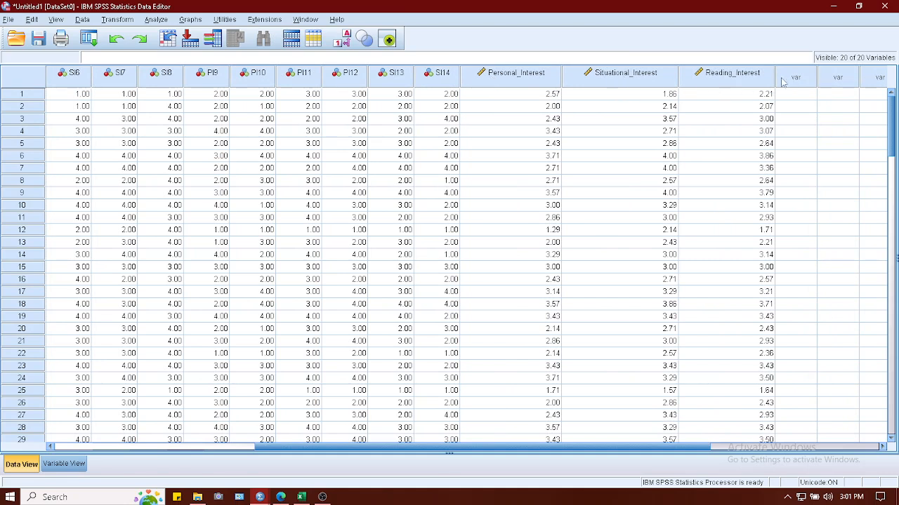
click(156, 20)
mouse_move(267, 46)
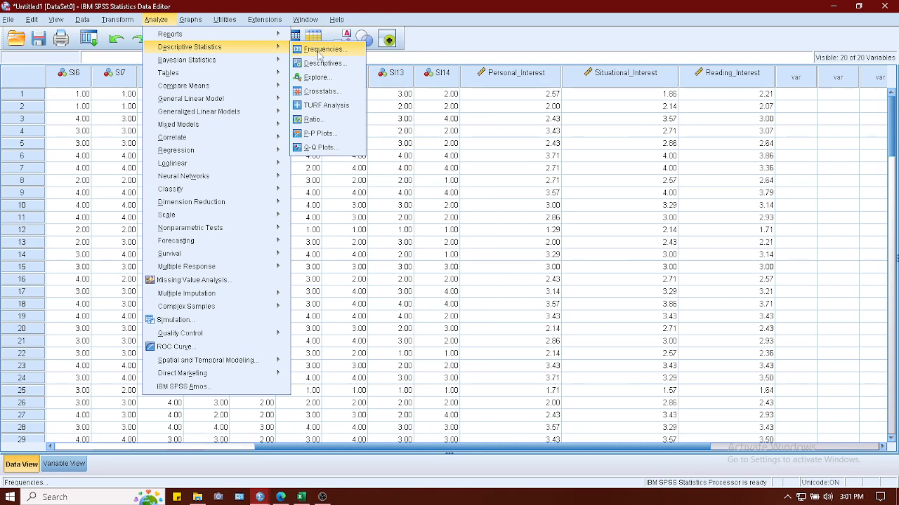
click(320, 49)
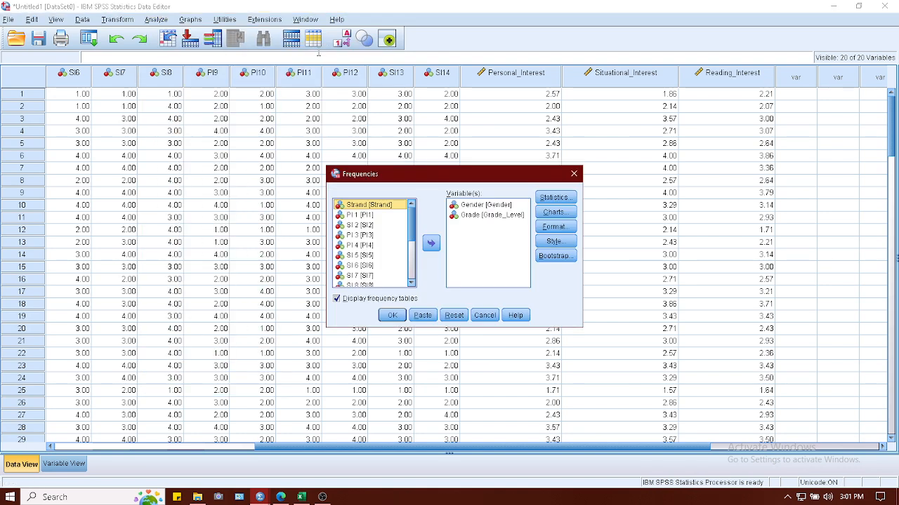
click(575, 167)
Start a Descriptives analysis and add PI1, PI3 and PI4 to its variables.
click(156, 19)
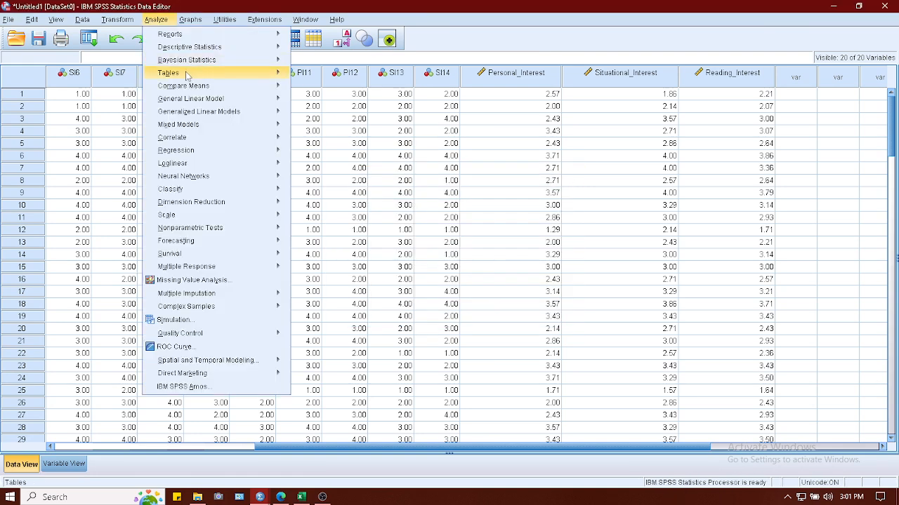
click(309, 63)
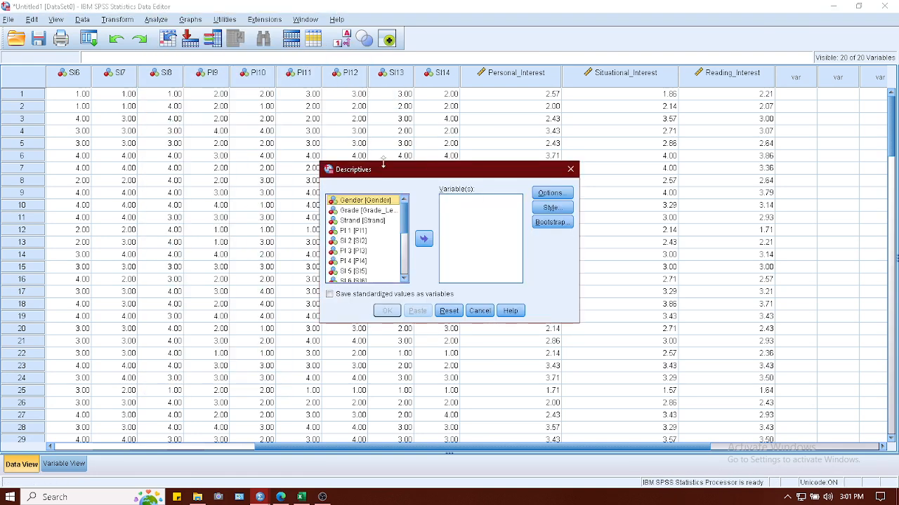
scroll(366, 242, down, 4)
scroll(365, 242, up, 4)
scroll(363, 240, down, 4)
scroll(356, 233, up, 4)
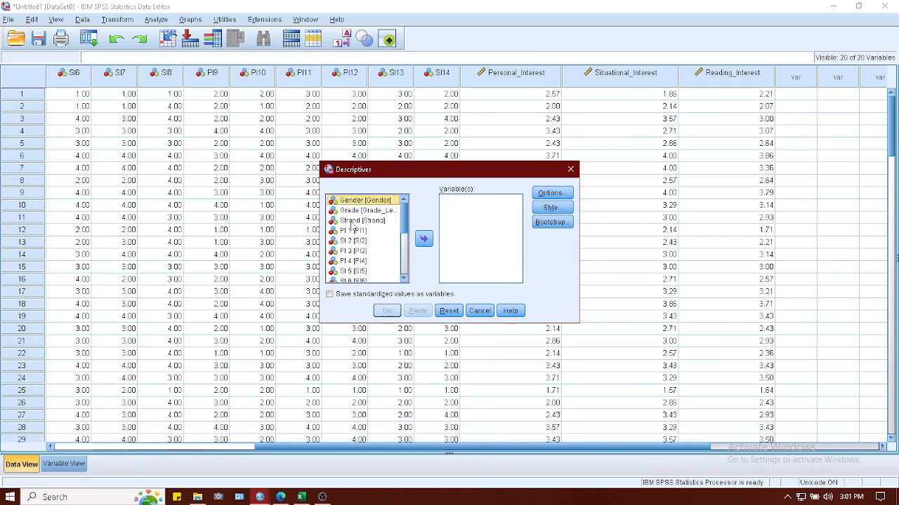
click(358, 232)
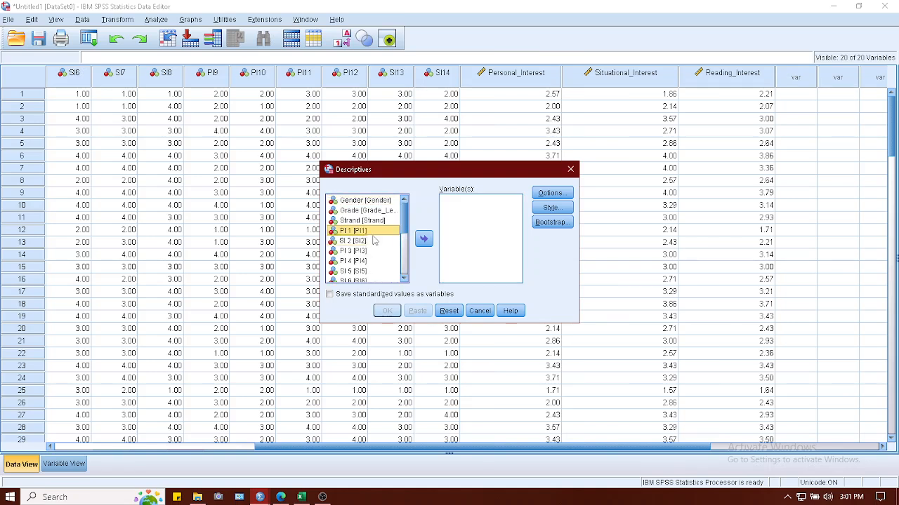
click(372, 241)
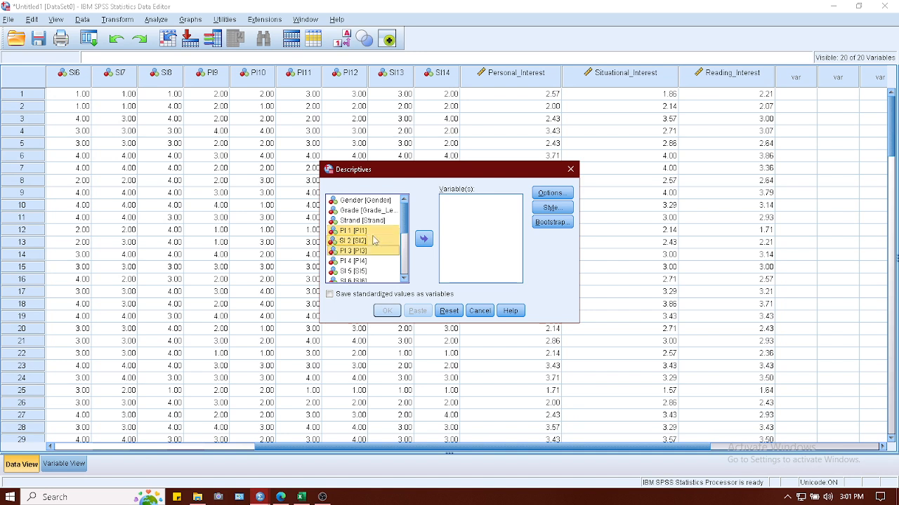
click(354, 231)
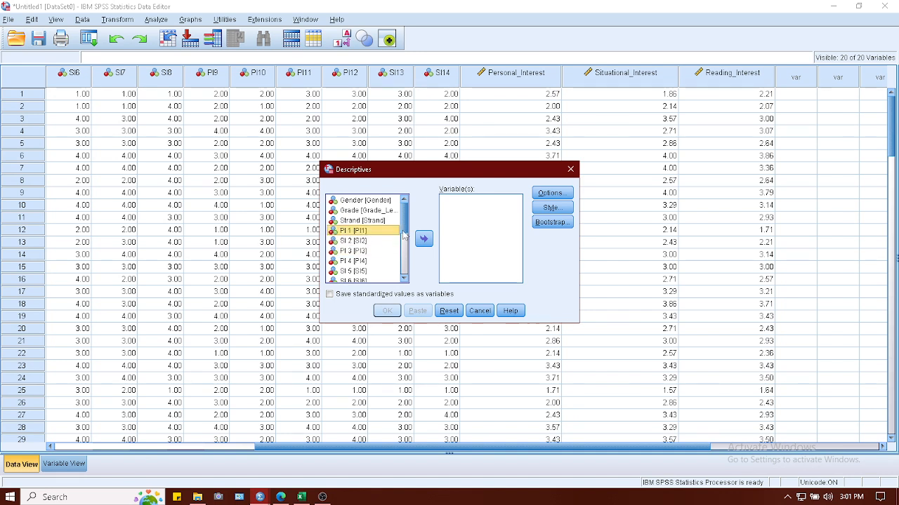
double_click(355, 231)
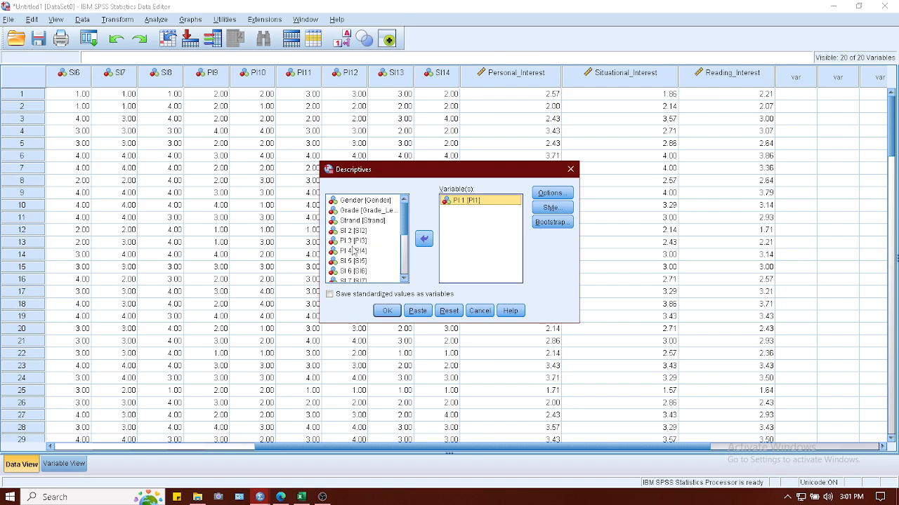
double_click(348, 241)
double_click(349, 241)
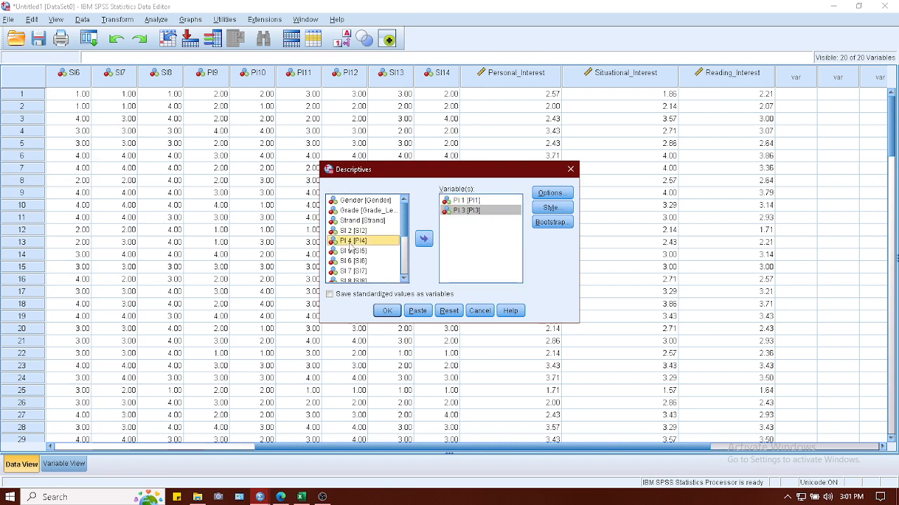
Add PI9, PI10, PI11, PI12 and Personal_Interest to the Descriptives variables.
scroll(353, 259, down, 1)
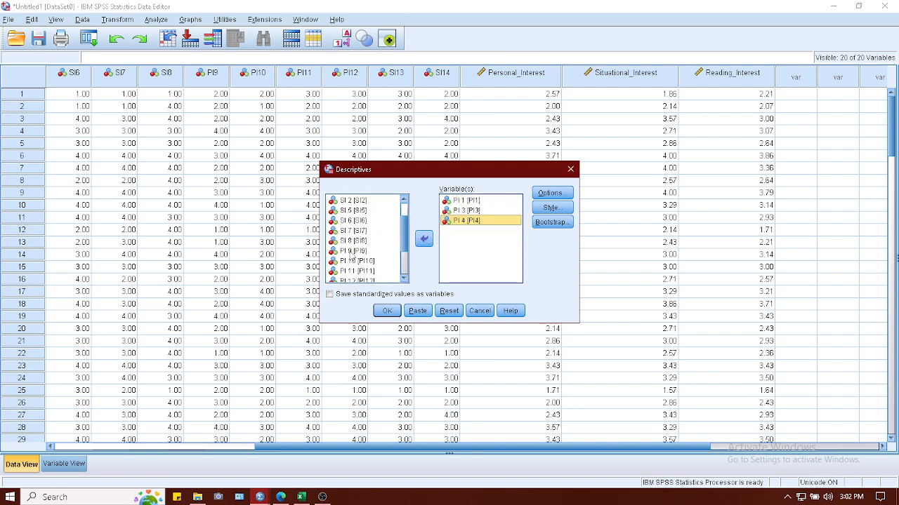
double_click(353, 252)
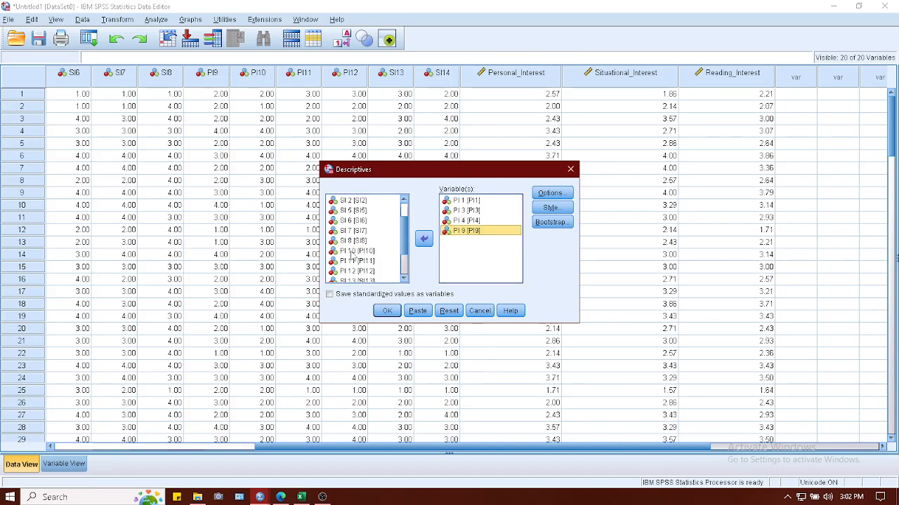
double_click(353, 251)
double_click(354, 255)
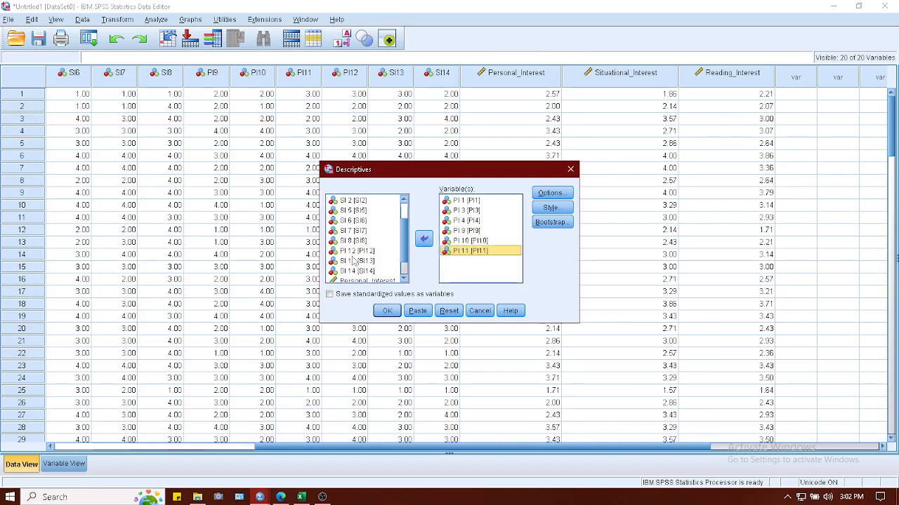
double_click(354, 254)
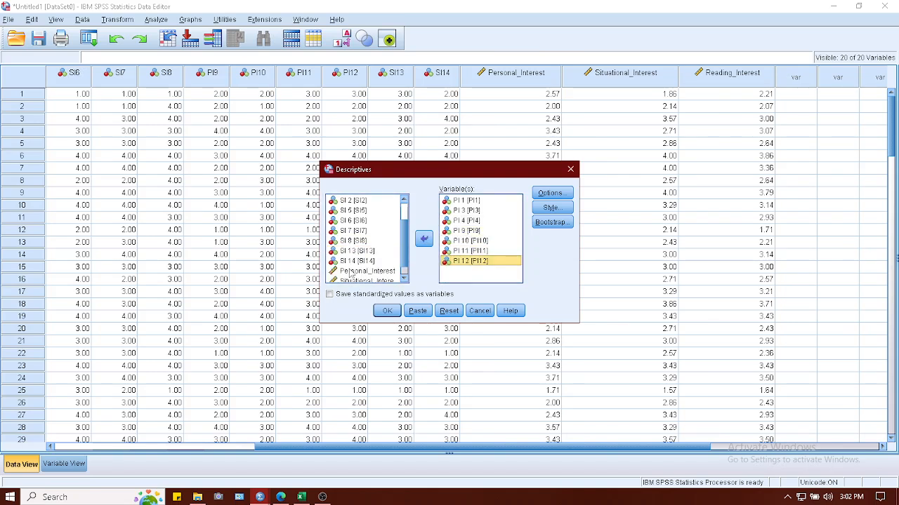
scroll(352, 267, down, 2)
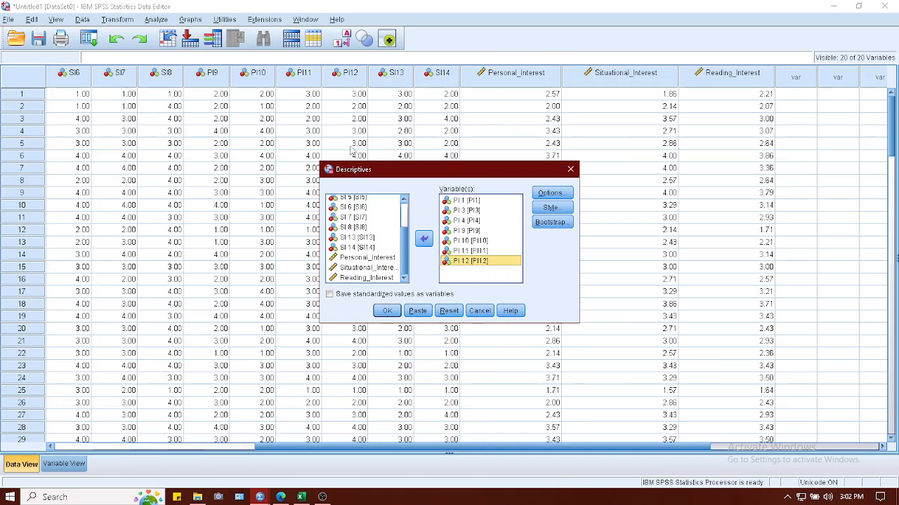
double_click(342, 258)
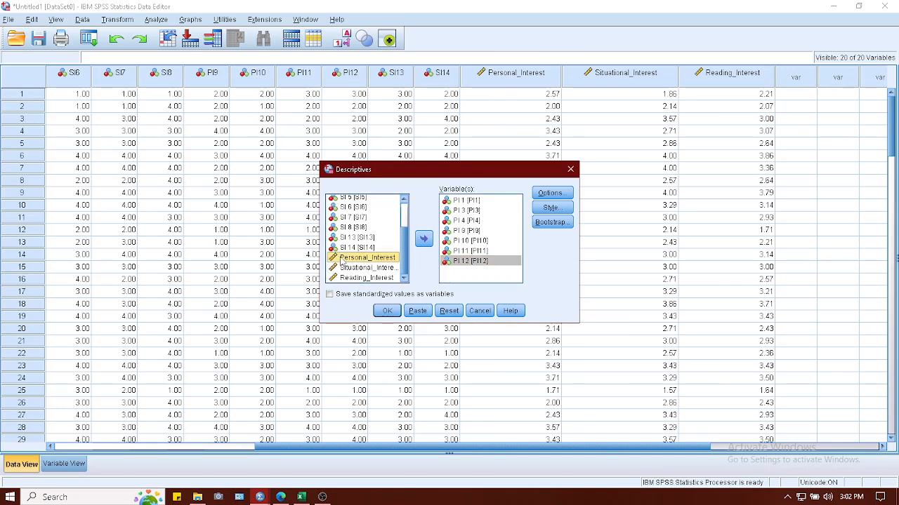
Run the Descriptives analysis with mean, standard deviation, minimum and maximum, and maximize the output window.
click(550, 193)
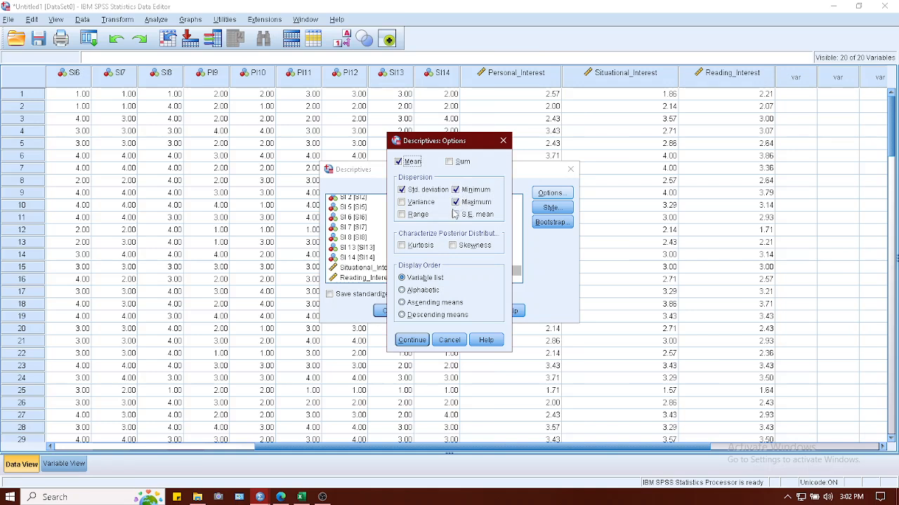
click(402, 245)
click(415, 340)
click(387, 311)
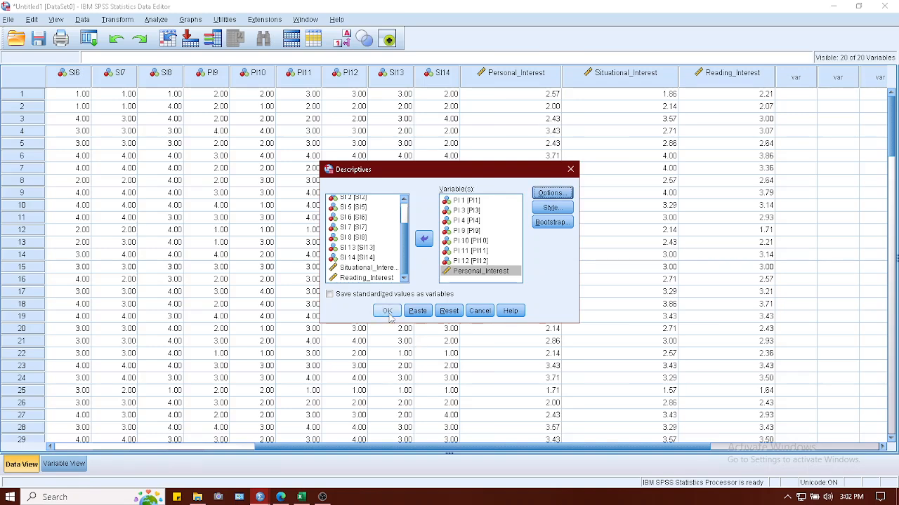
click(705, 85)
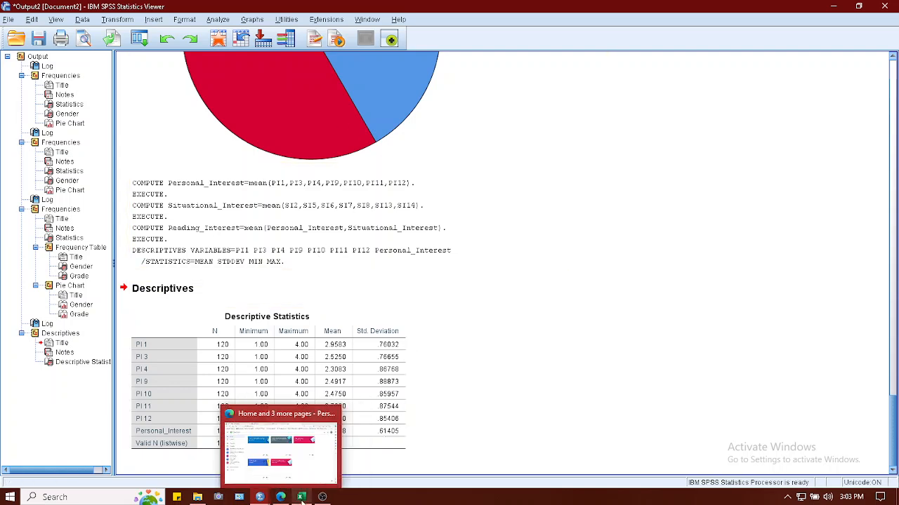
Switch to Excel to look at the Reading Interest items in the sample data, and return to the SPSS data.
click(301, 497)
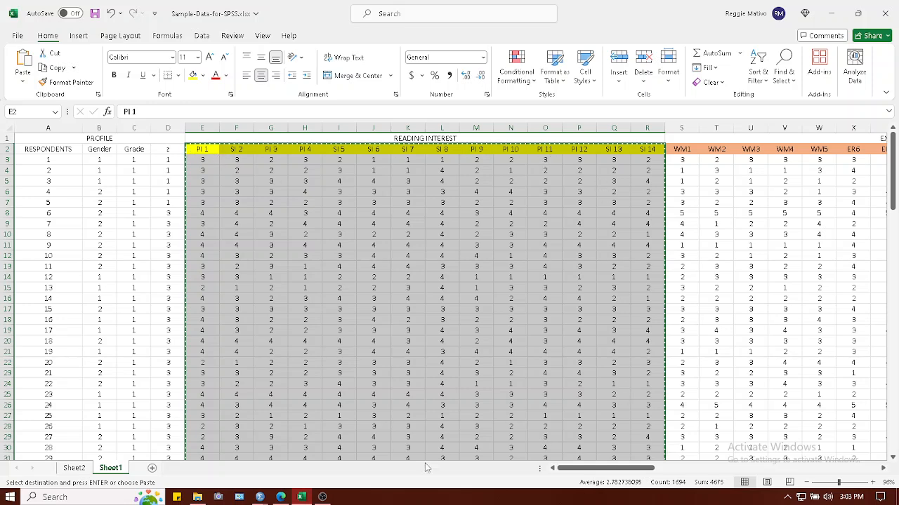
mouse_move(261, 497)
click(292, 476)
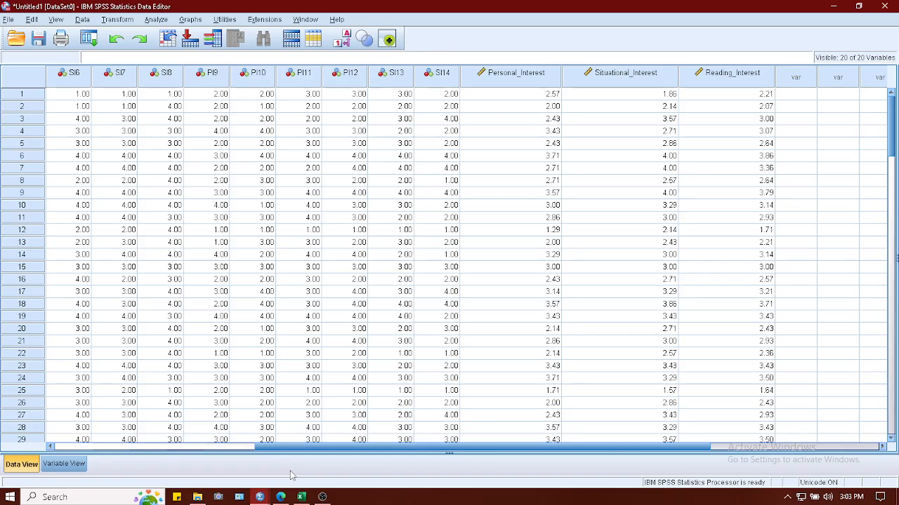